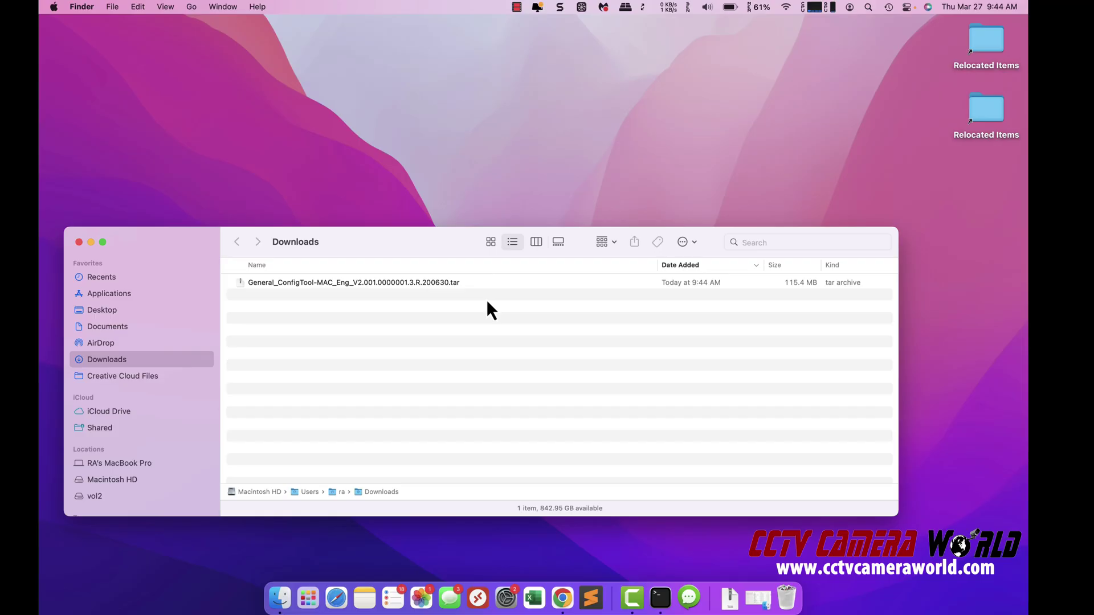
Extract the downloaded ConfigTool .tar archive in Downloads and launch the extracted ConfigTool app.
double_click(424, 285)
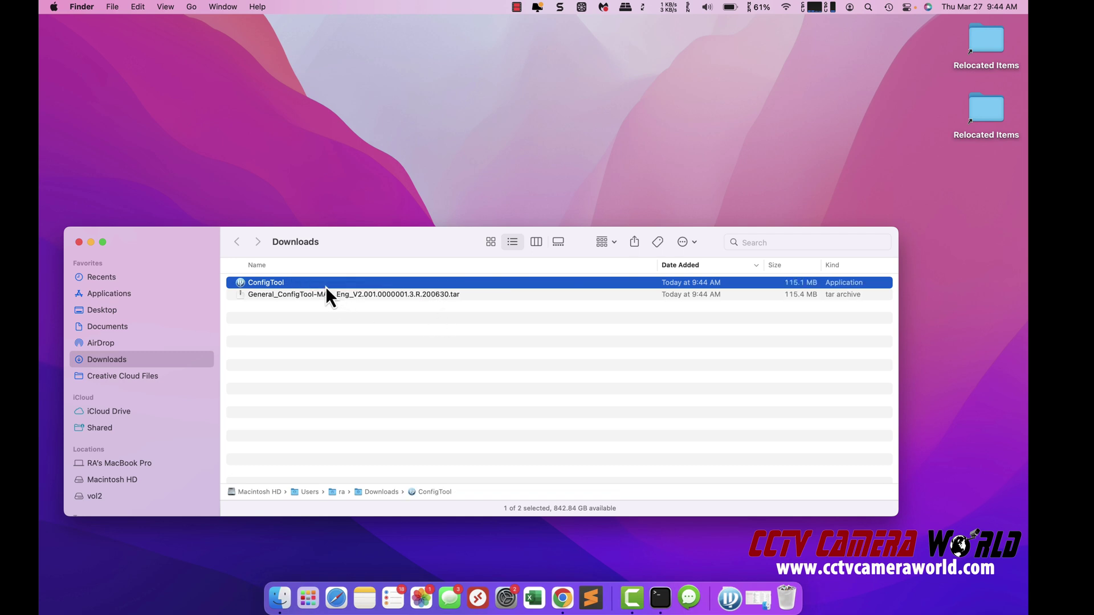
double_click(326, 283)
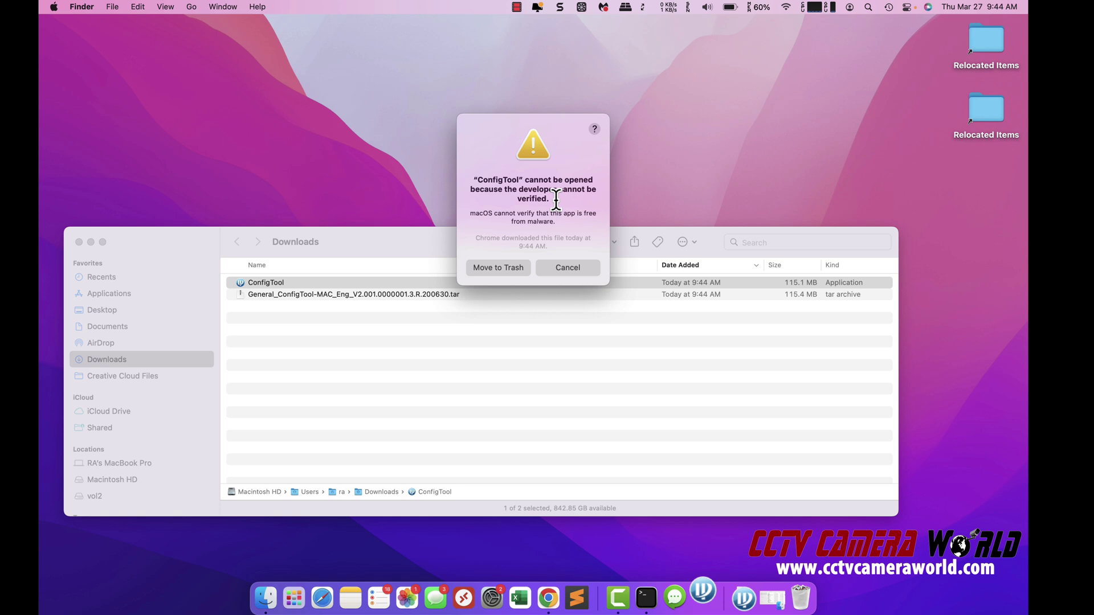
Dismiss the developer warning, then approve ConfigTool with Open Anyway in Security & Privacy and confirm Open.
click(570, 267)
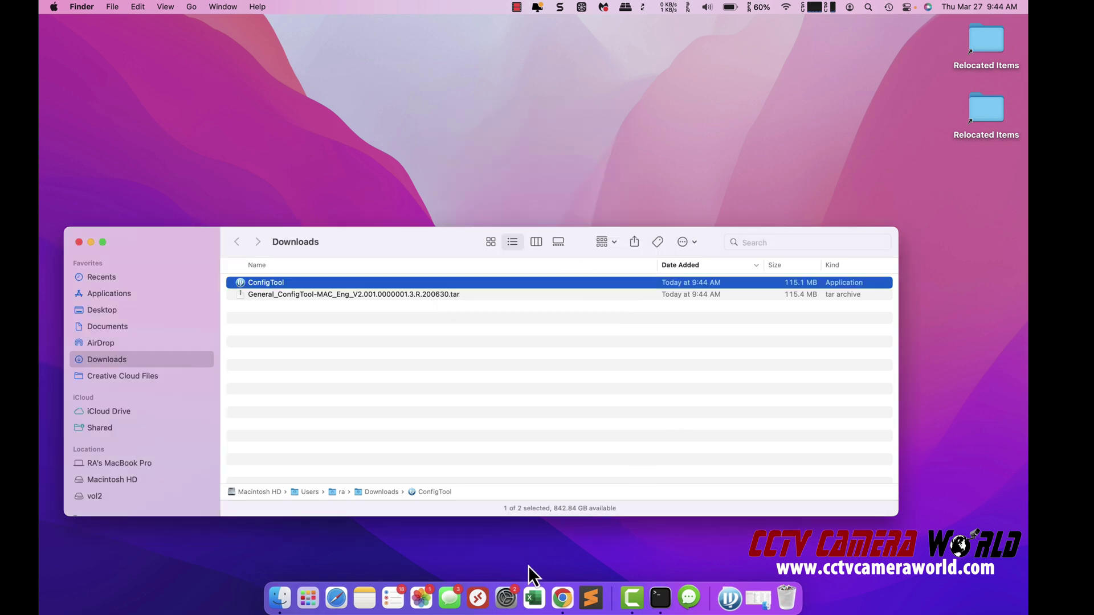
click(518, 600)
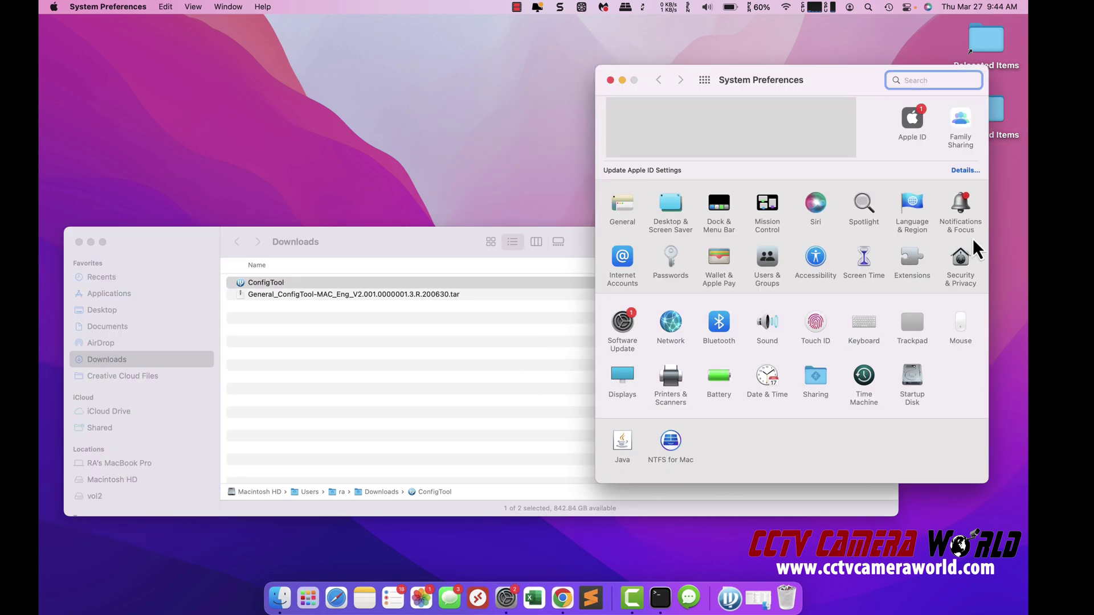
click(960, 272)
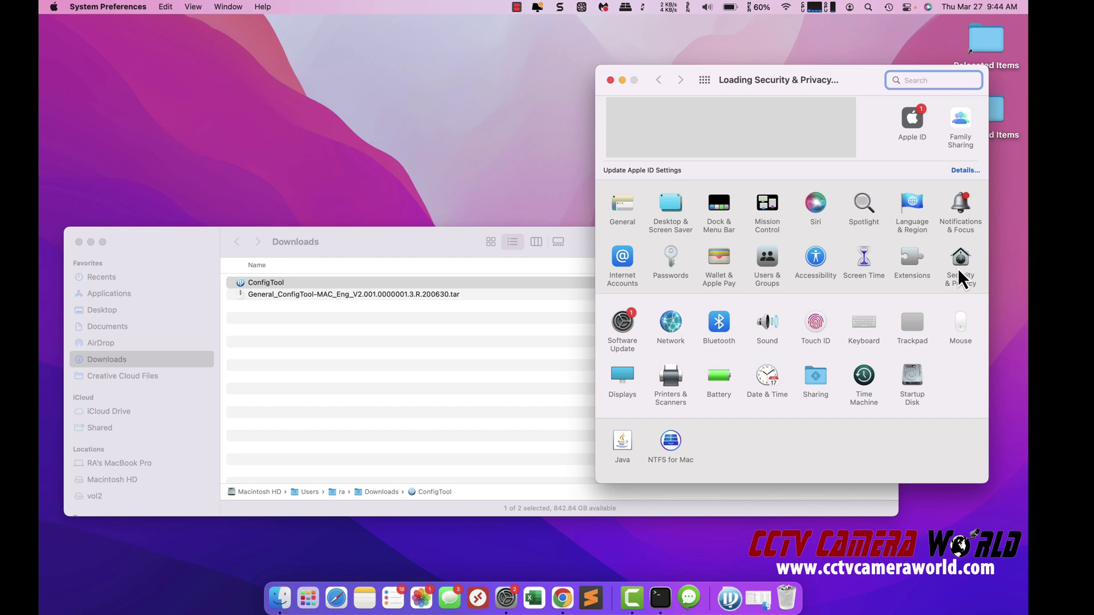
click(925, 315)
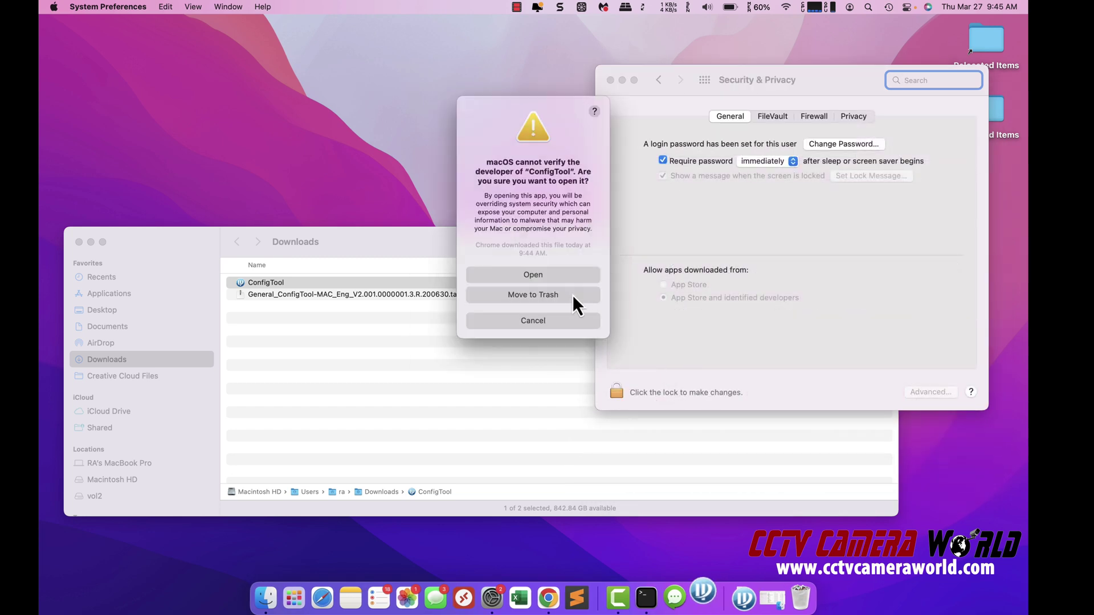
click(548, 275)
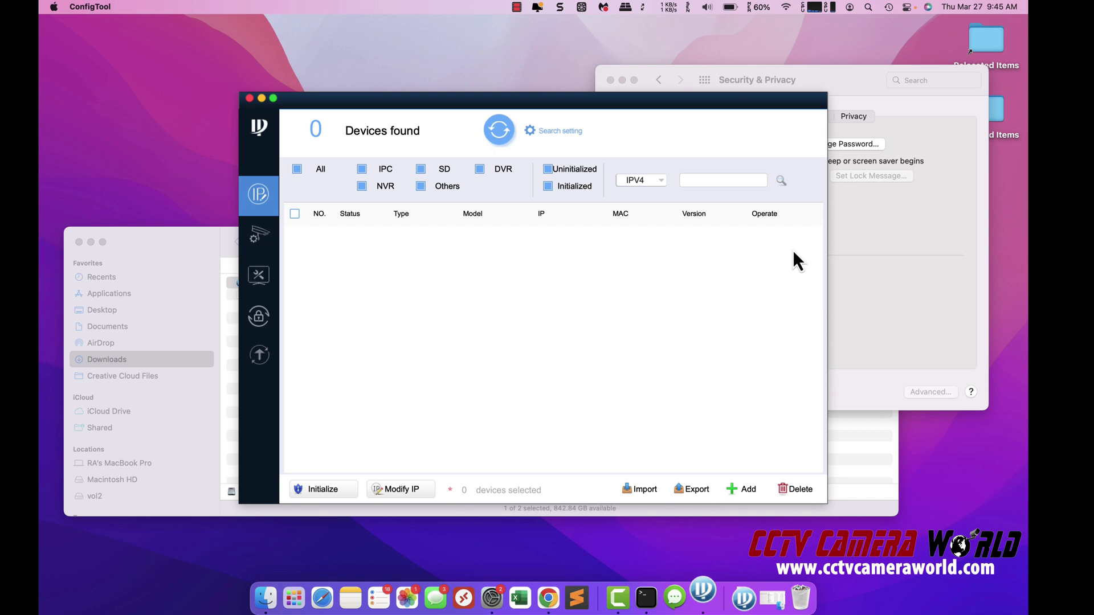
Allow ConfigTool network access so its search finds the 9 devices on 10.0.4.x.
click(560, 259)
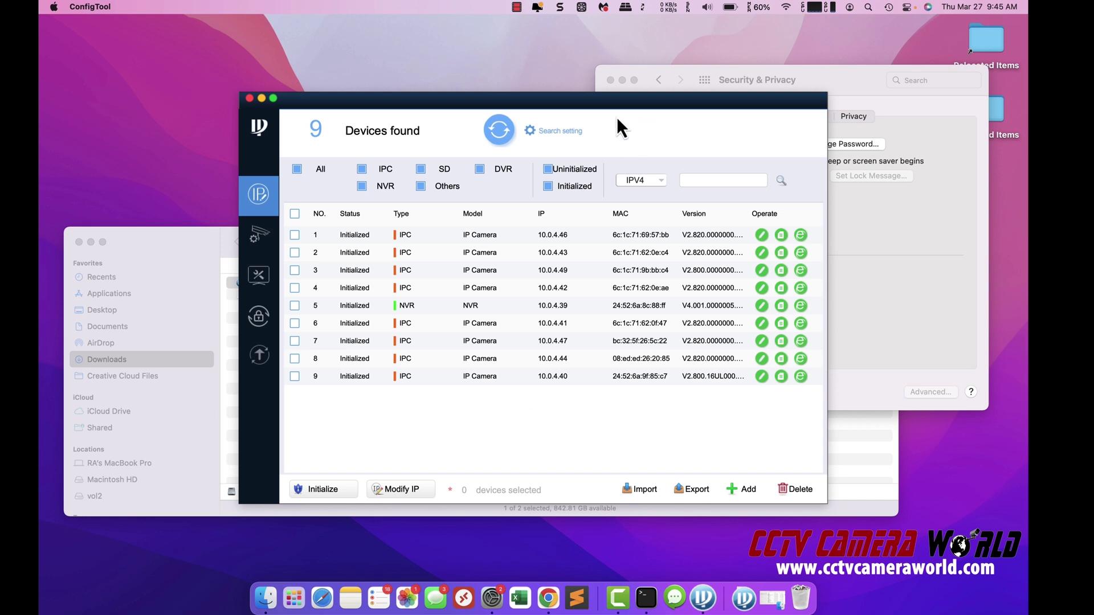
Replace the device login password in ConfigTool's search settings.
click(561, 130)
click(626, 317)
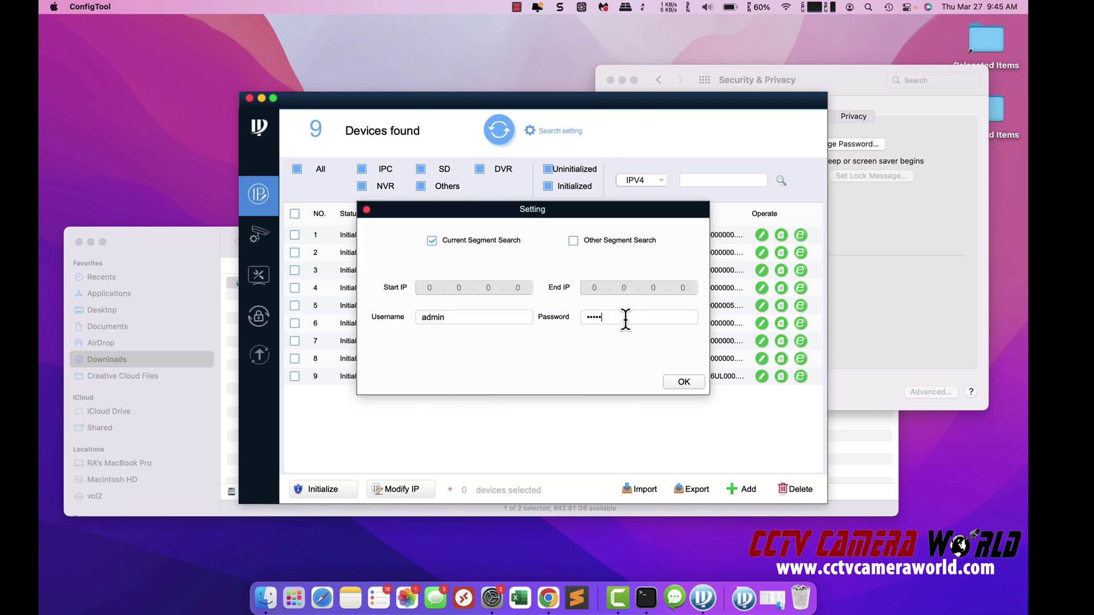
drag(625, 317, 556, 323)
text(********)
drag(582, 214, 591, 316)
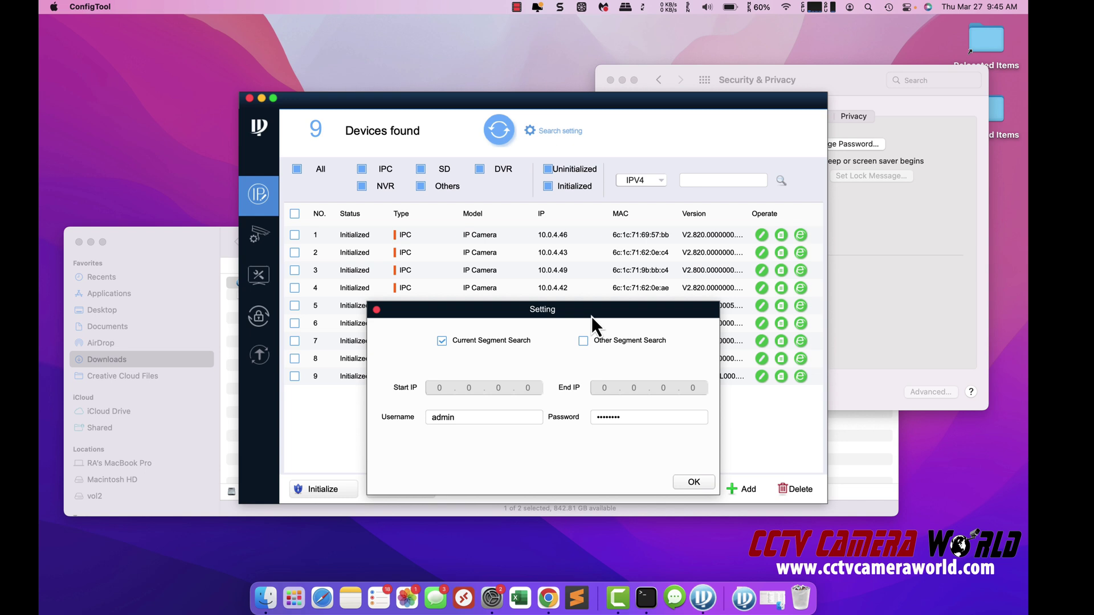
Enable Other Segment Search for 192.168.1.1–192.168.1.254, apply it, and recheck the saved password.
click(584, 342)
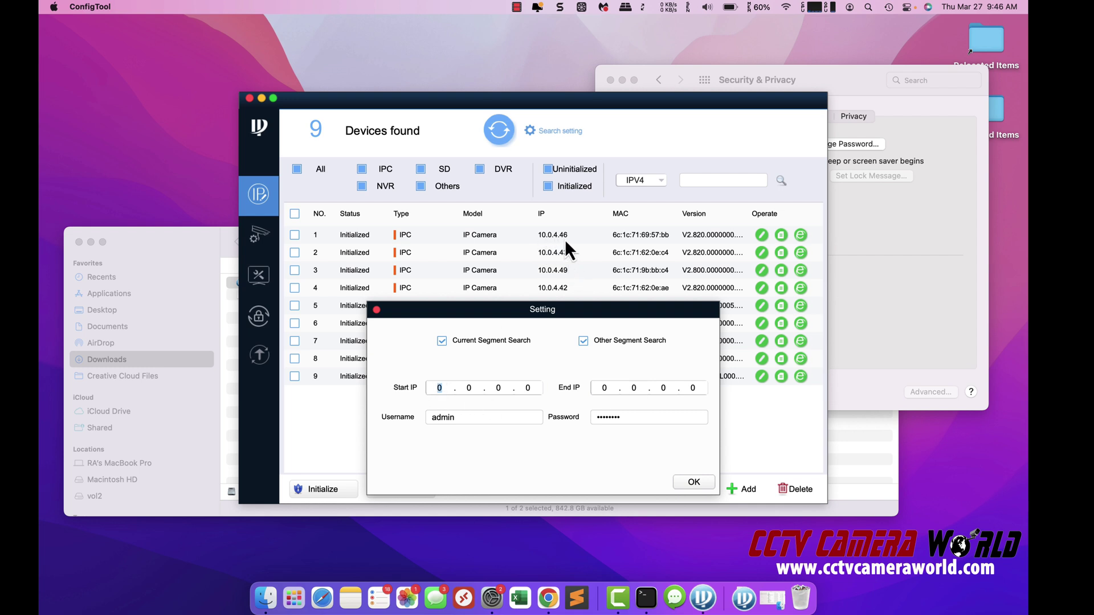
text(192 . 168 . 1)
click(522, 392)
text(192.168.1.1)
click(688, 388)
text(54)
click(694, 483)
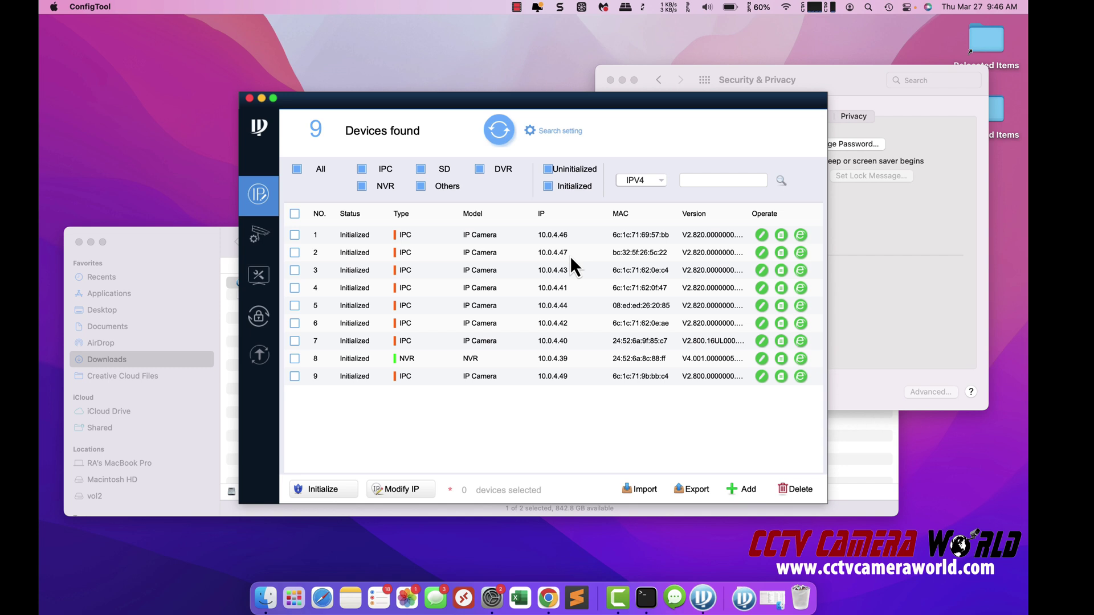
click(561, 130)
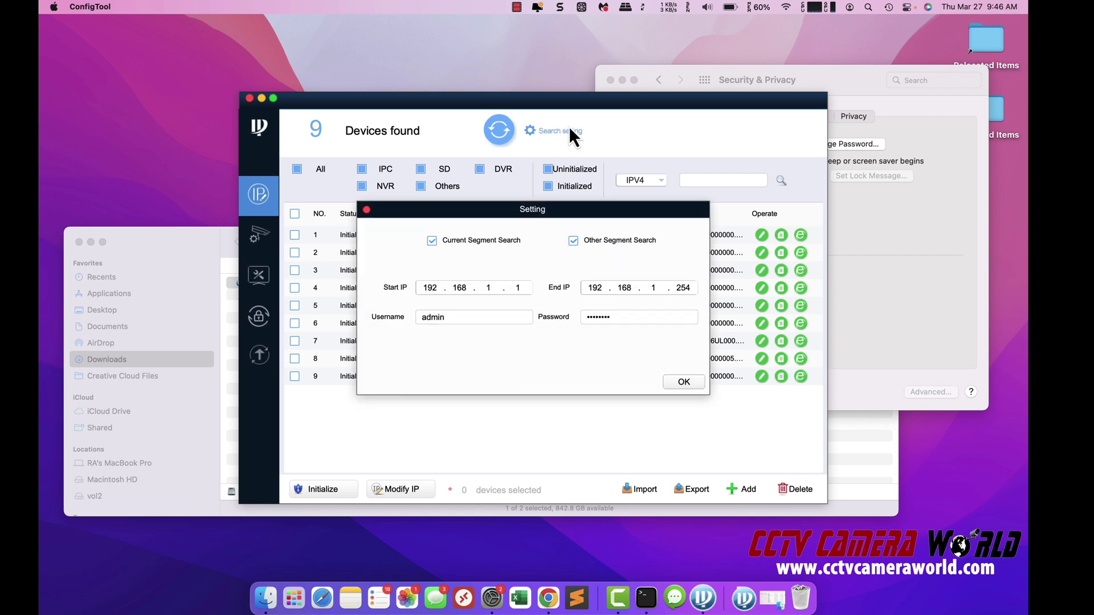
drag(615, 317, 547, 330)
Give the 10.0.4.40 camera static IP 10.0.4.55, mask 255.255.255.0 and gateway 10.0.4.1.
click(691, 387)
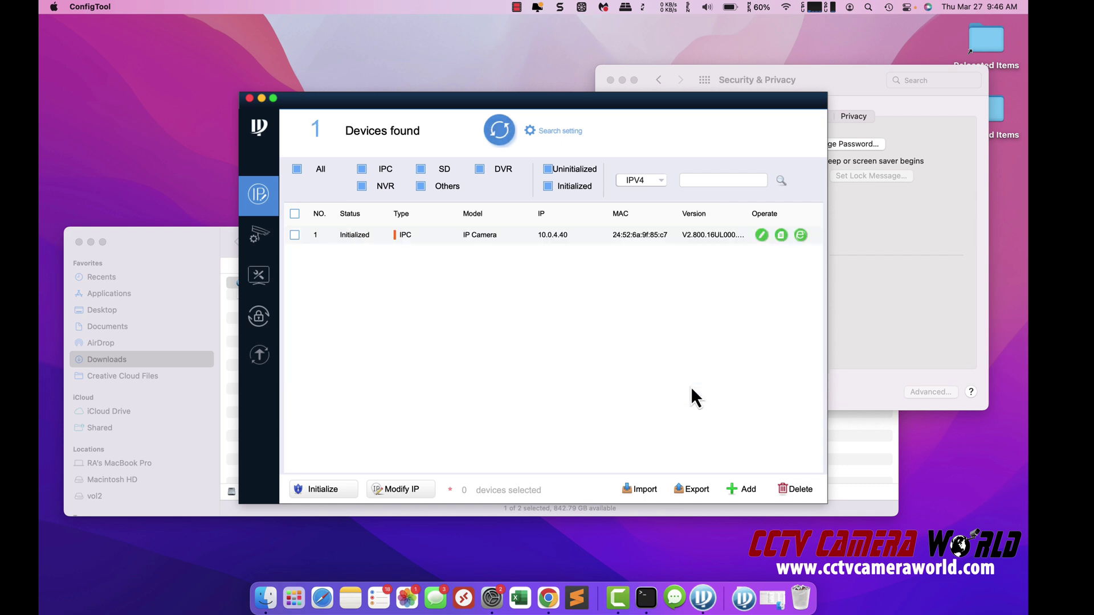
click(761, 236)
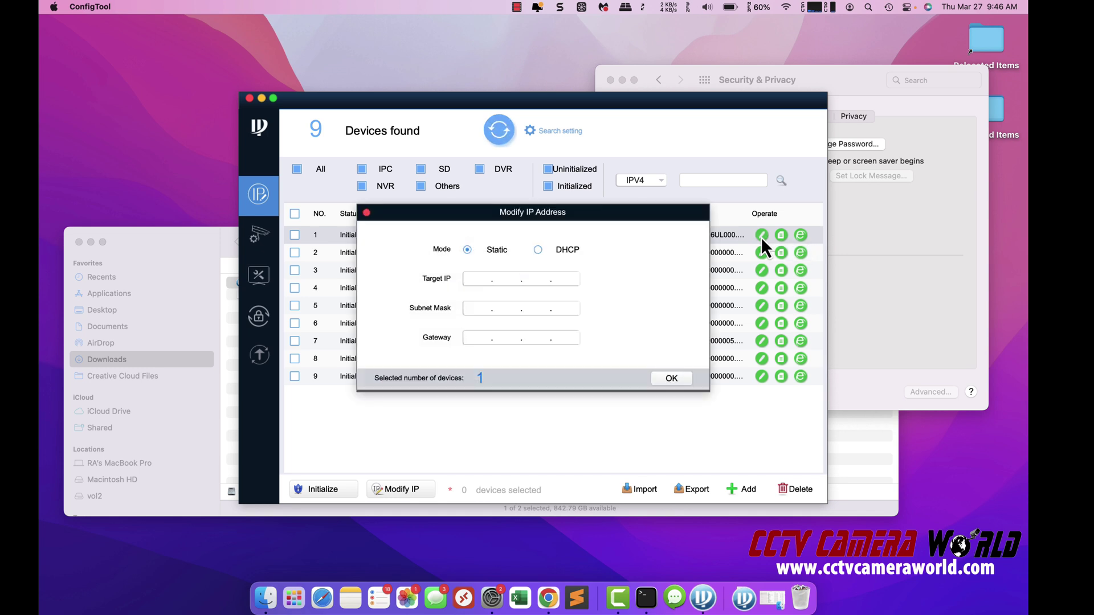
click(465, 281)
text(10.0.4.2)
key(BackSpace)
text(55)
click(473, 308)
text(255.255.5)
text(55.0)
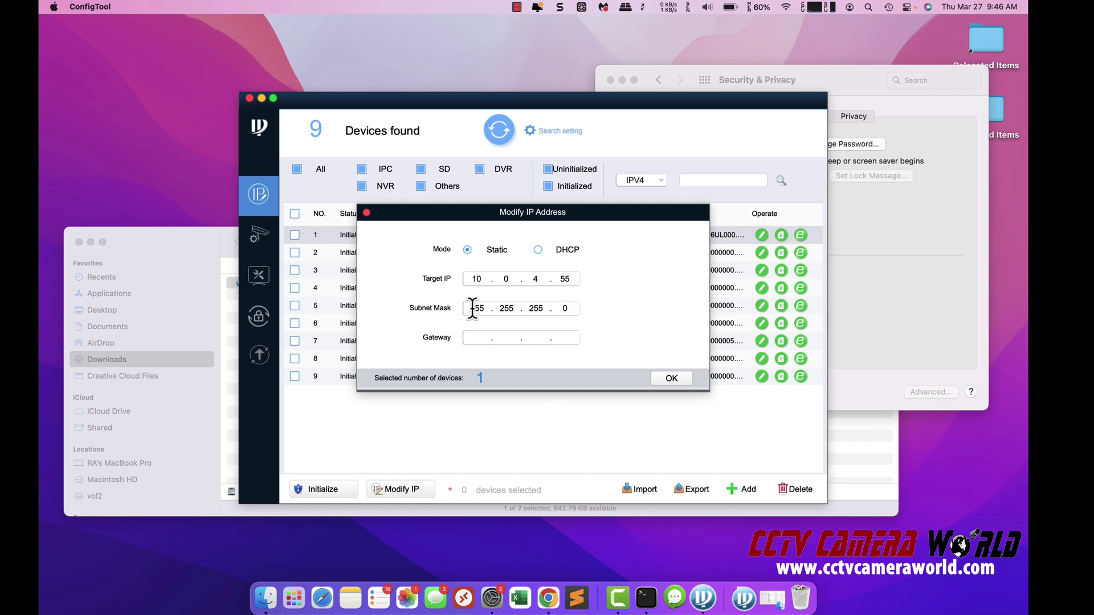
key(Tab)
text(10 . 0 . 4 . 1)
click(669, 378)
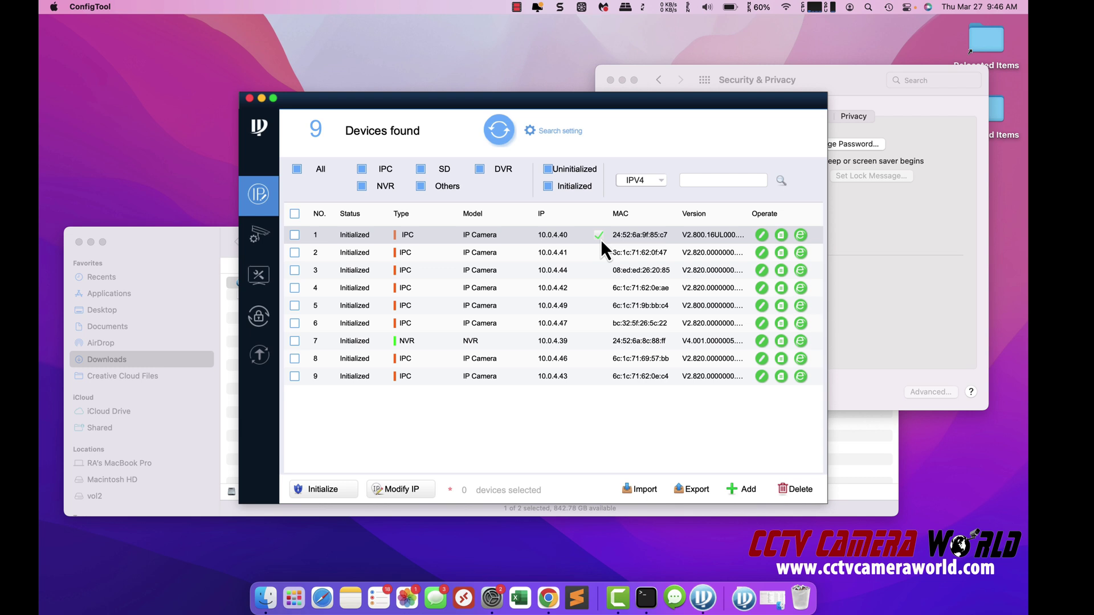
Change the 10.0.4.55 camera's last IP octet to 40 and refresh to confirm 10.0.4.40.
click(495, 119)
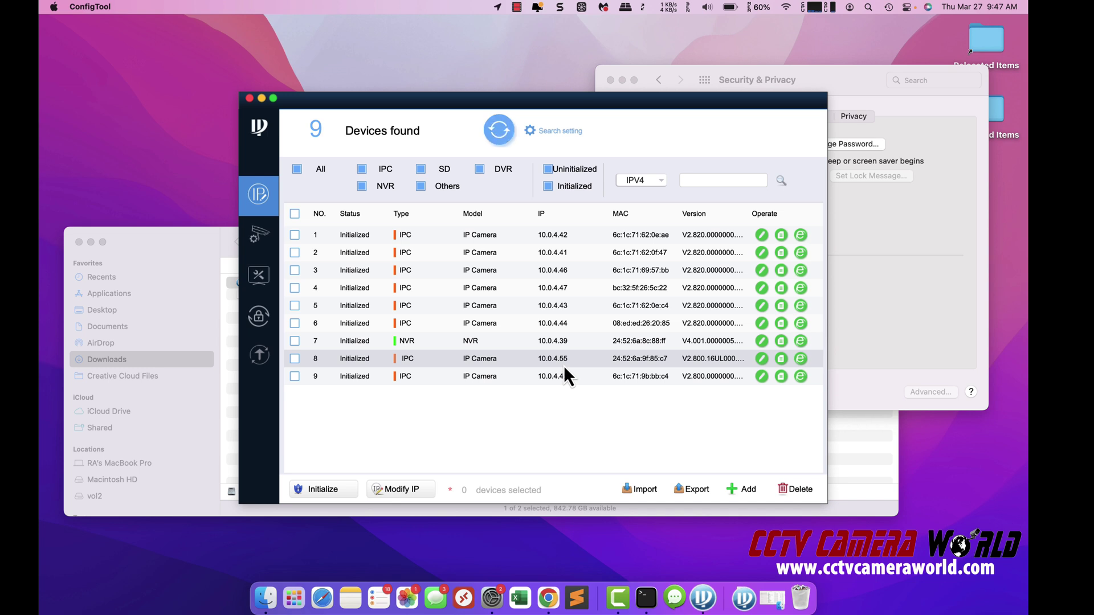
click(762, 361)
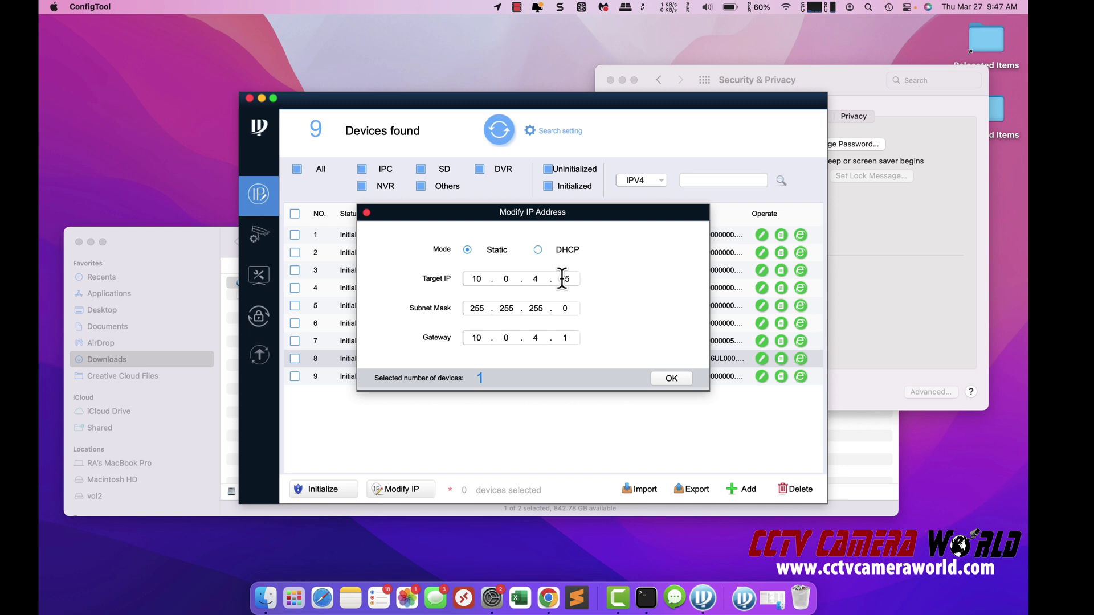
drag(568, 279, 556, 279)
text(40)
click(670, 377)
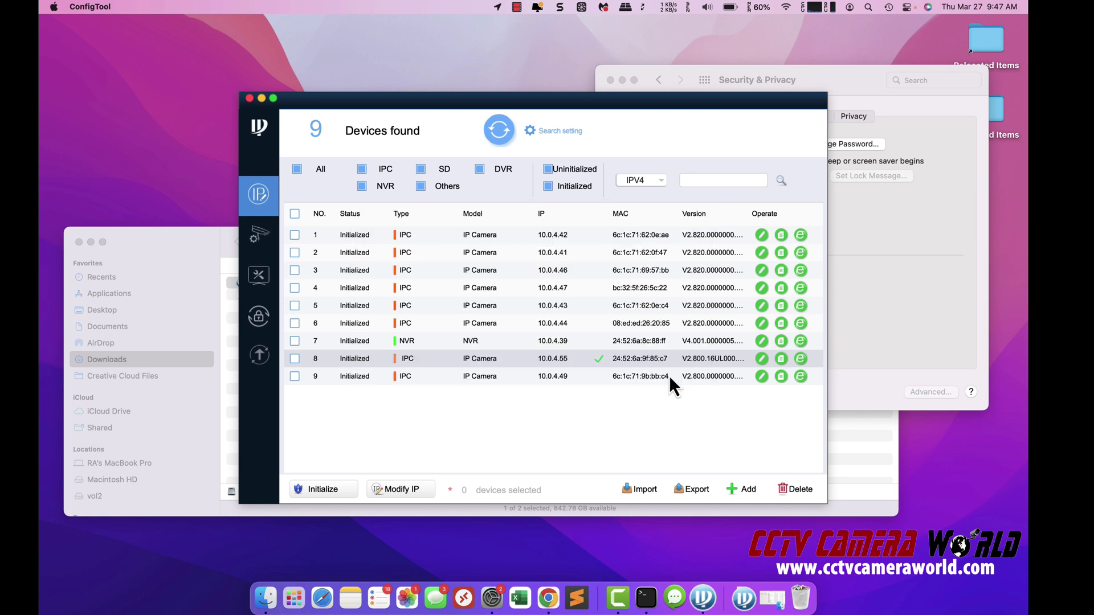
click(501, 128)
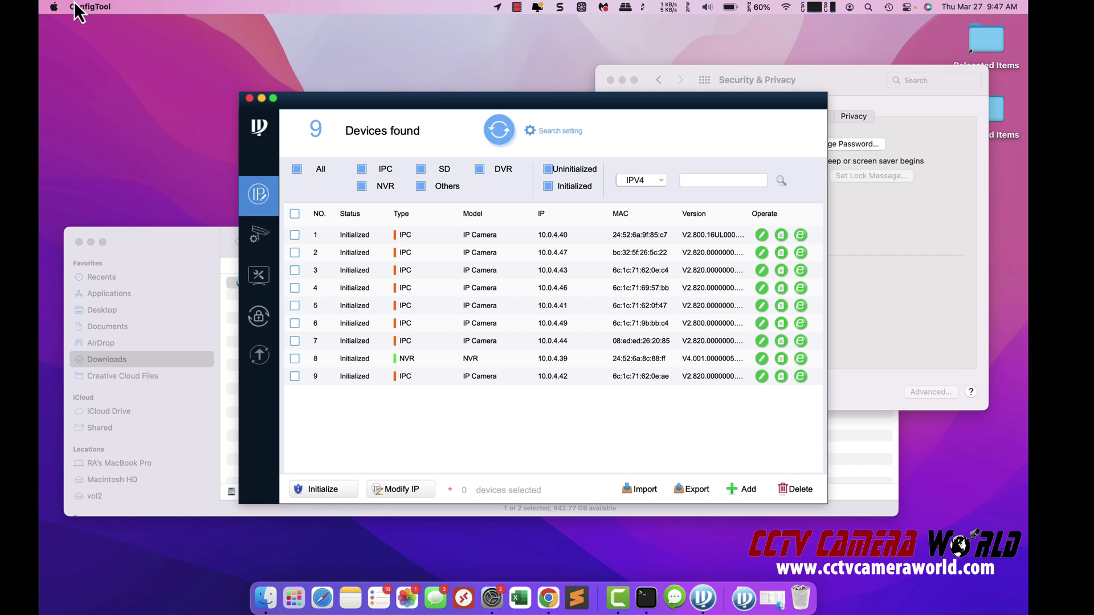
Show About This Mac from the Apple menu to view macOS Monterey 12.6.3.
click(55, 7)
click(61, 21)
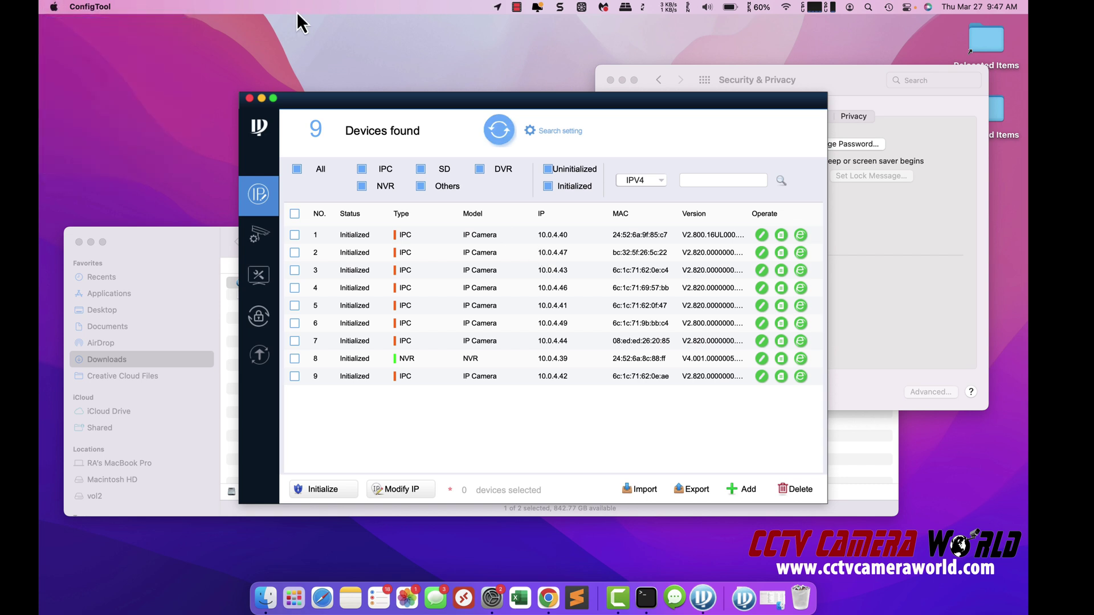